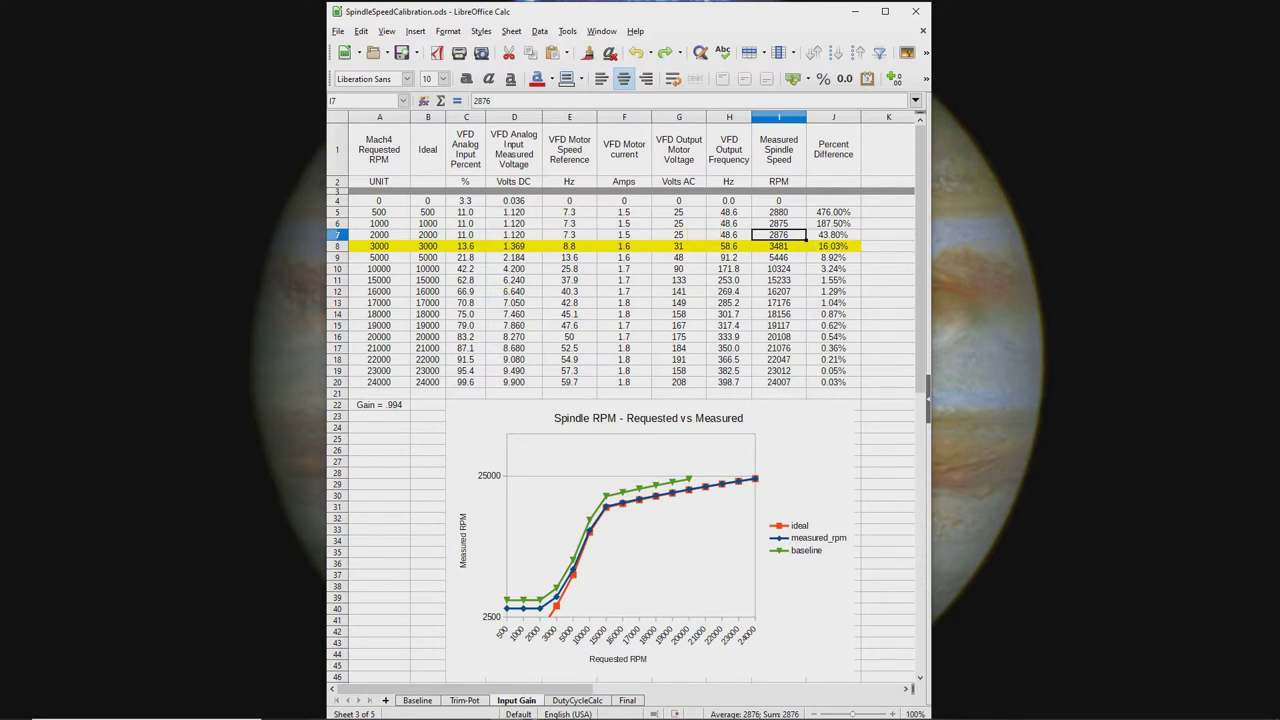
# Switch to Mach4 and check the minimum and maximum RPM in the spindle control configuration, leaving without changes
pyautogui.click(540, 712)
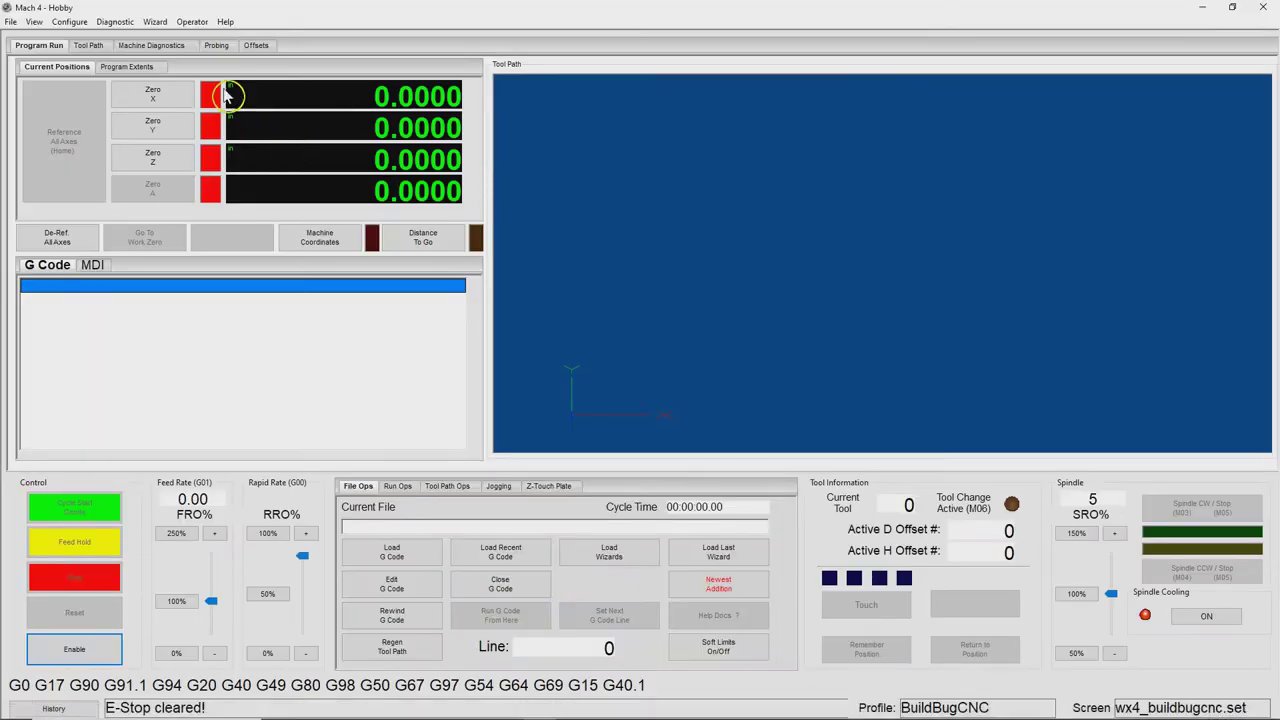
pyautogui.click(69, 21)
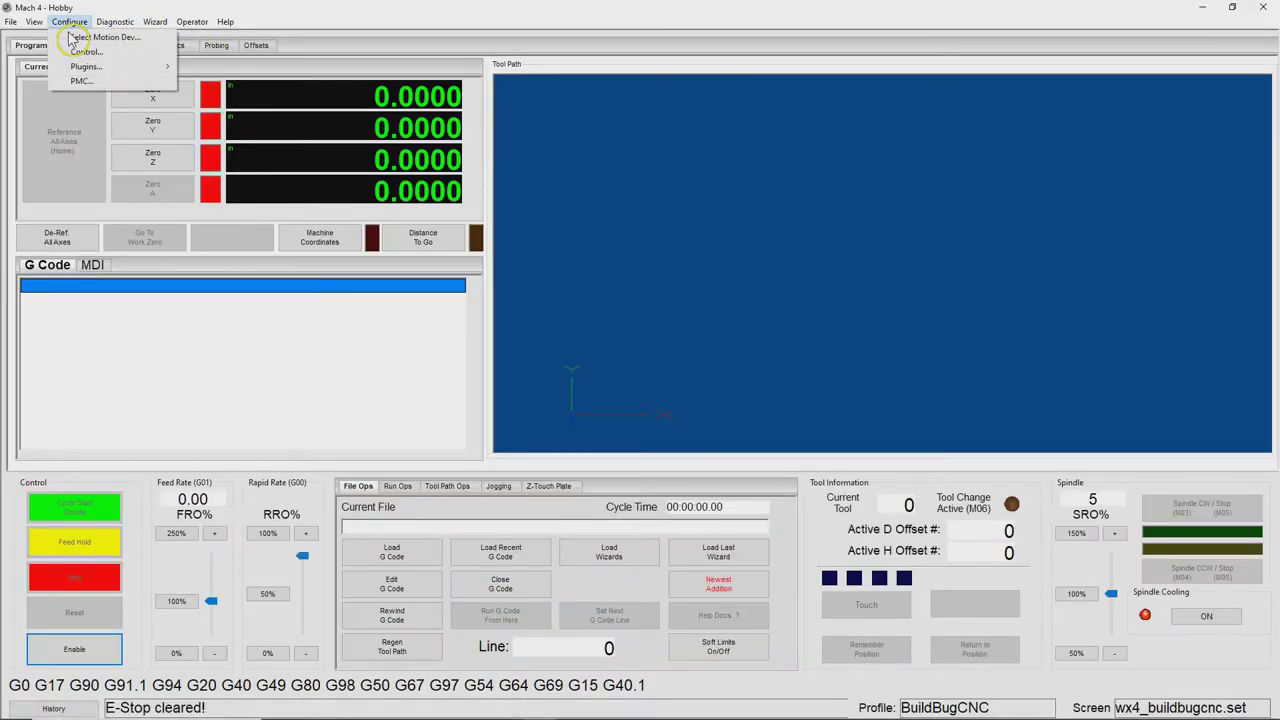
pyautogui.click(84, 53)
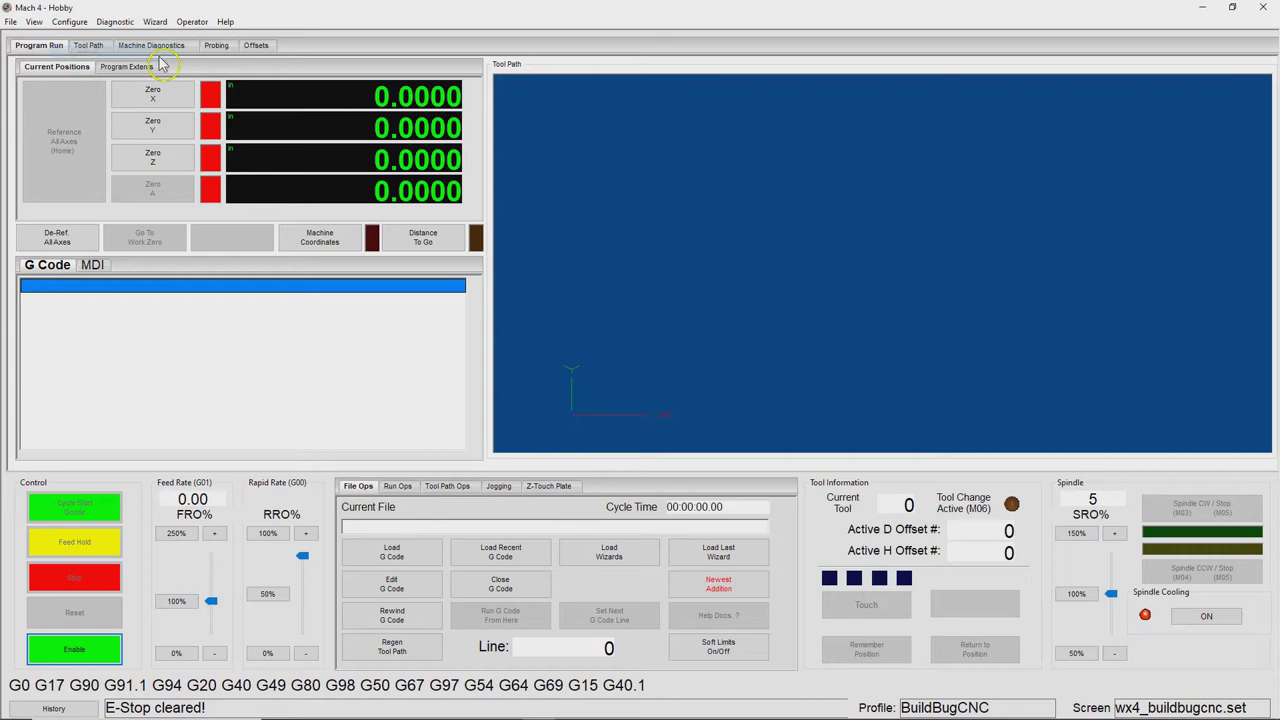
pyautogui.click(817, 184)
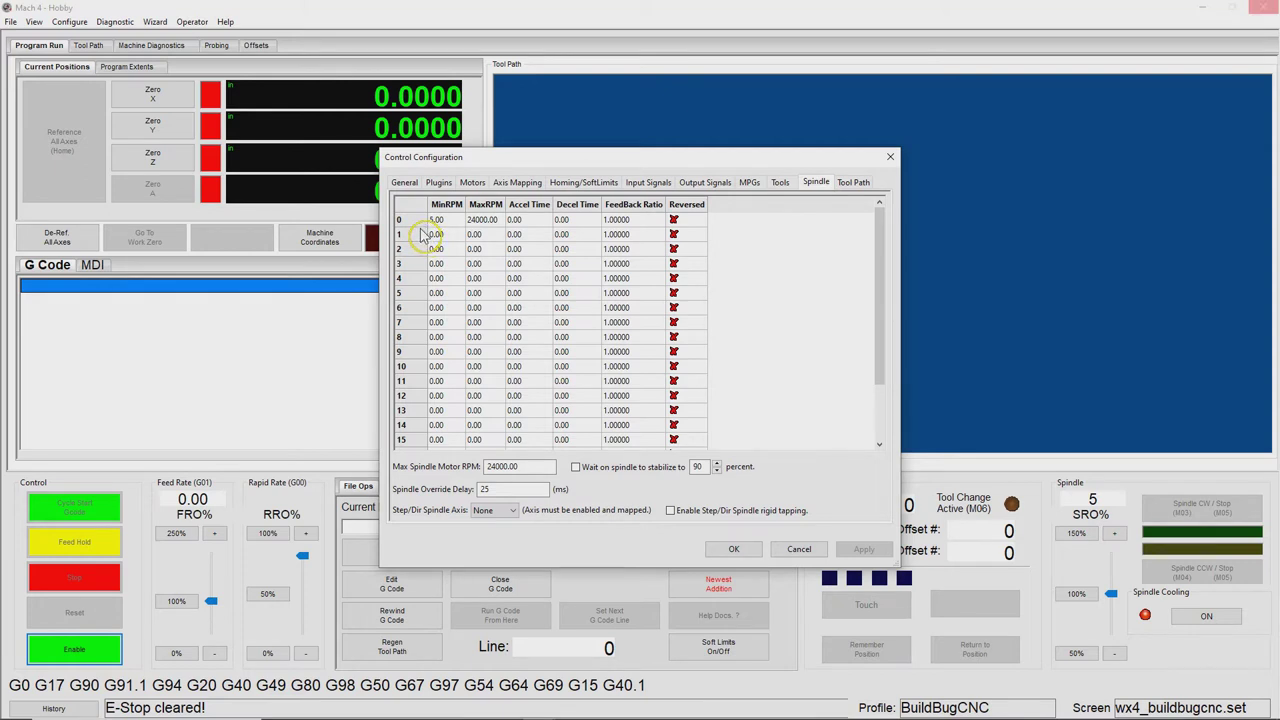
pyautogui.click(798, 550)
# Open the spindle configuration of the PMDX-SmartBOB-USB plug-in
pyautogui.click(69, 21)
pyautogui.moveTo(100, 70)
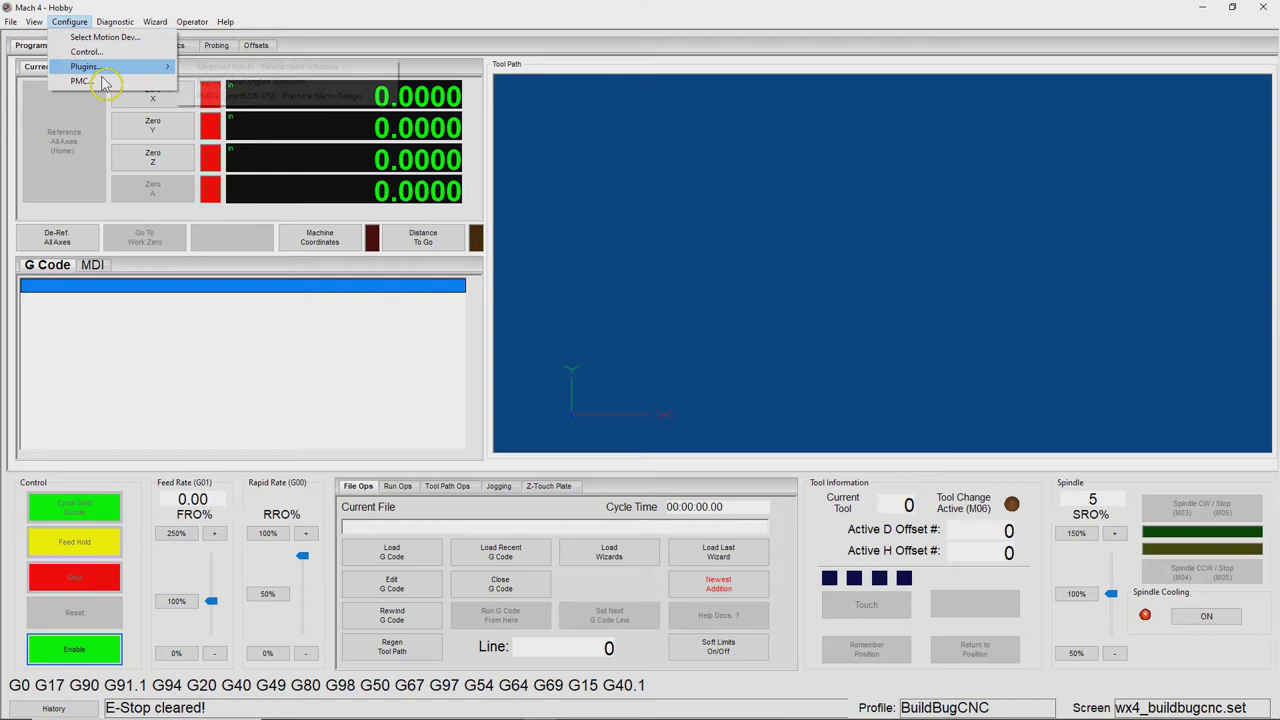
pyautogui.click(250, 98)
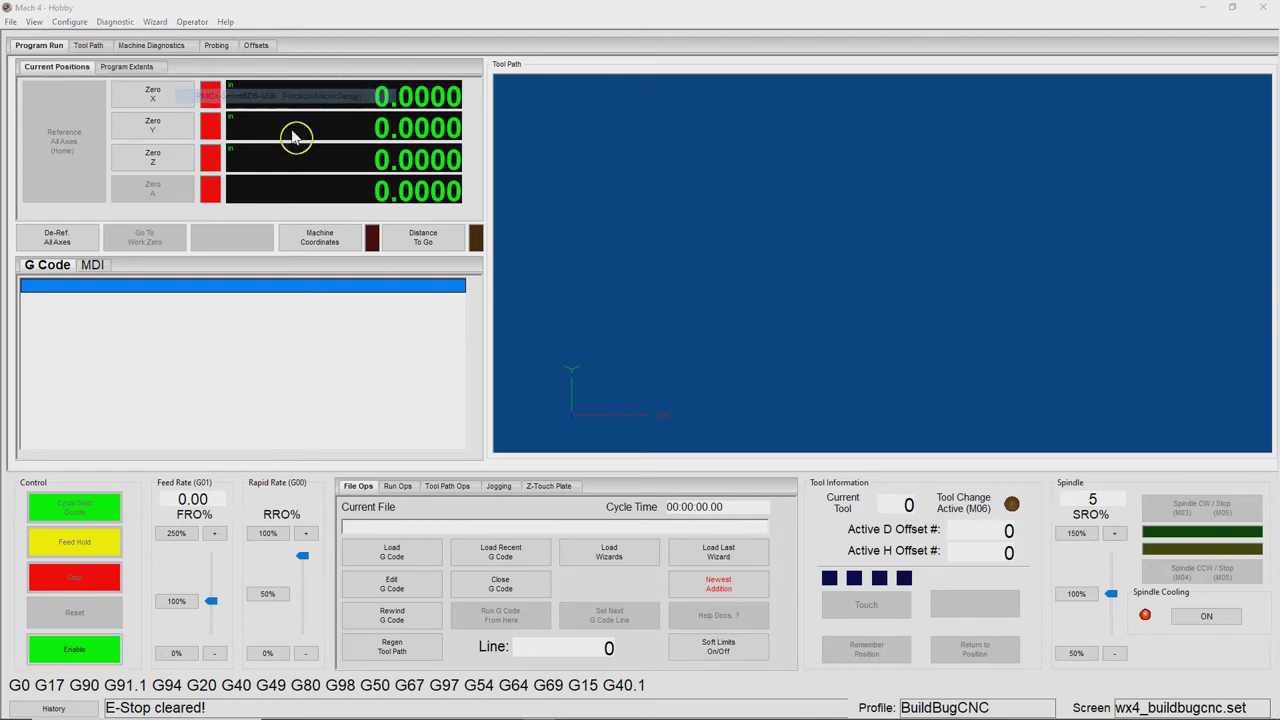
pyautogui.click(662, 62)
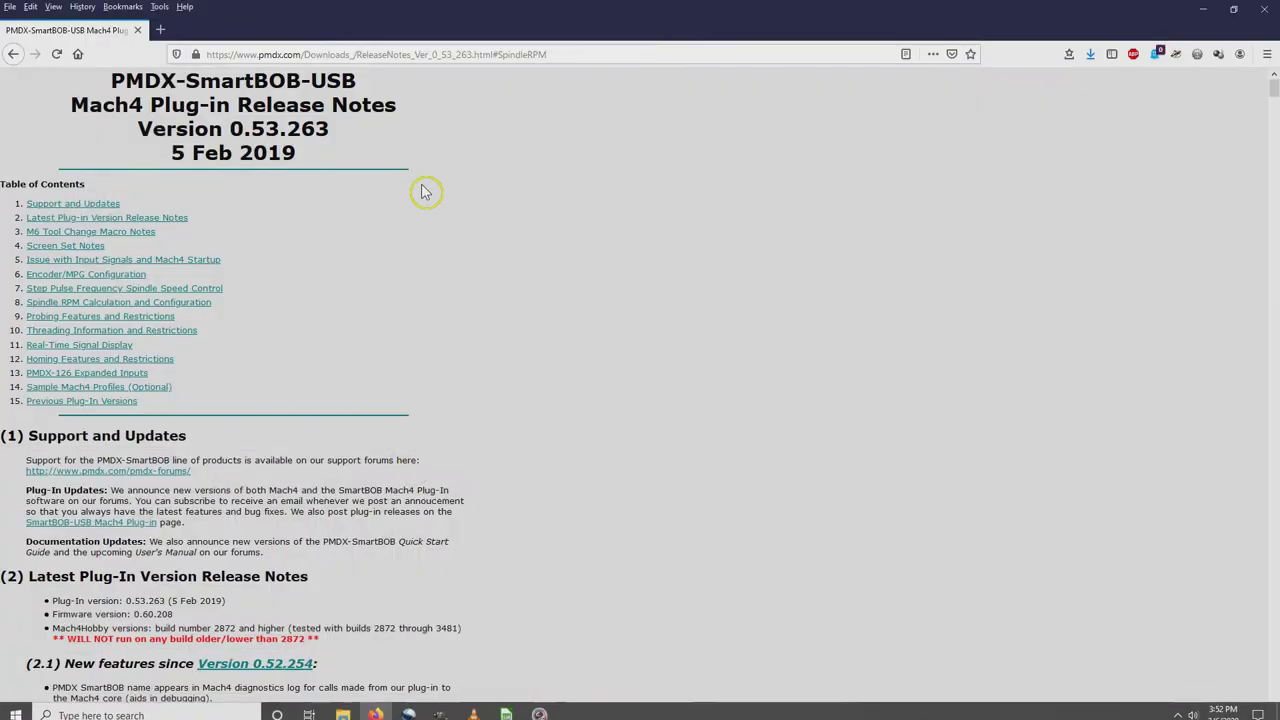
# Examine the spindle RPM limitations in the plug-in release notes, highlighting the version, PWM resolution, discrete steps and duty cycle formula
pyautogui.moveTo(363, 143); pyautogui.dragTo(229, 141)
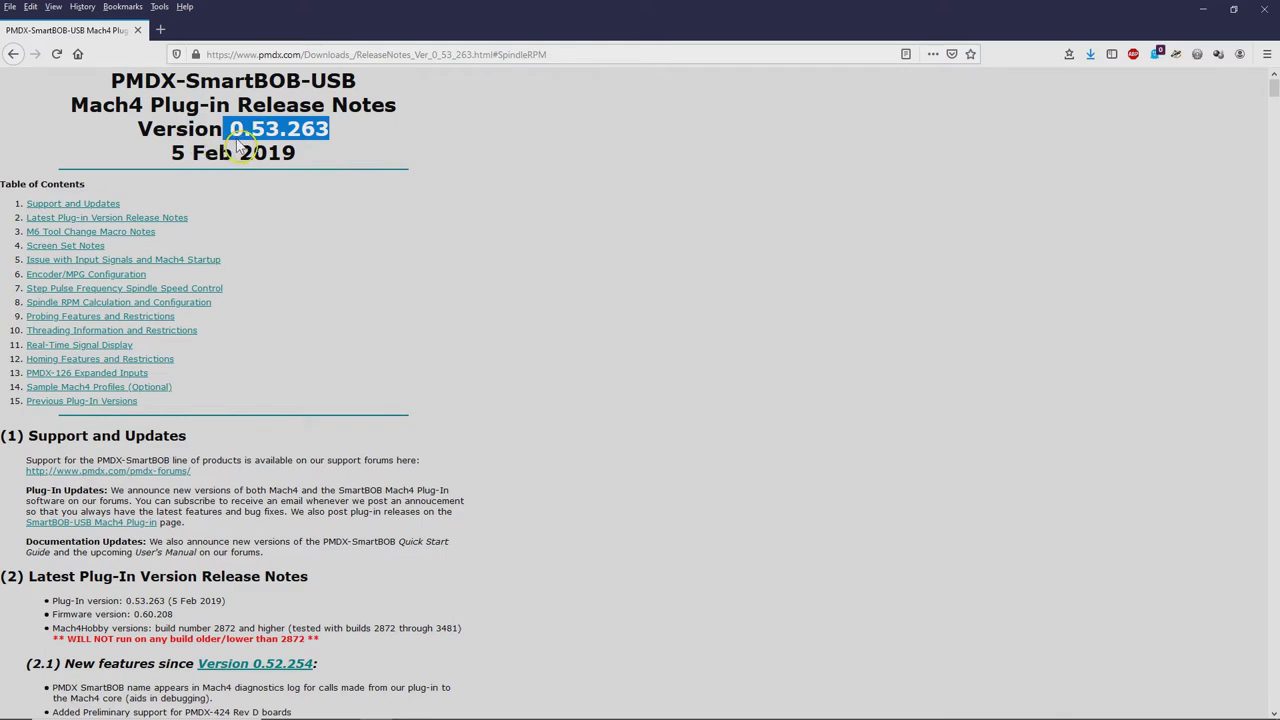
pyautogui.click(96, 304)
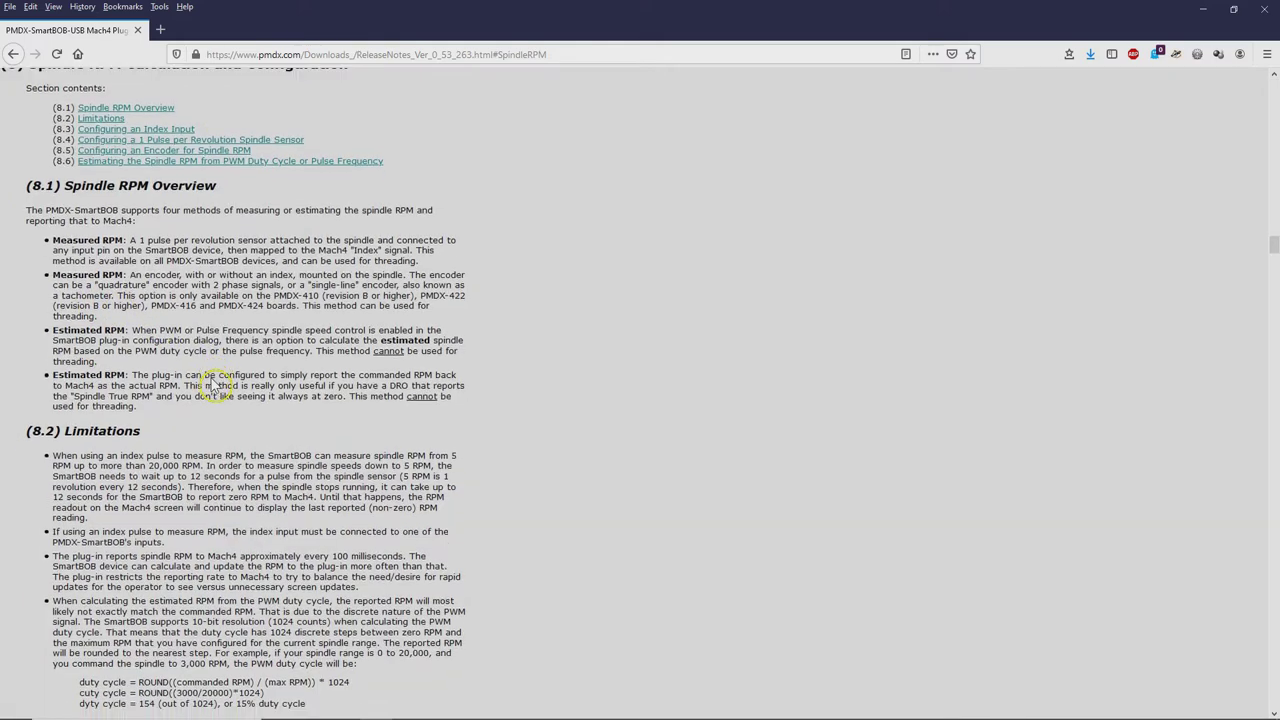
pyautogui.scroll(-4, 213, 385)
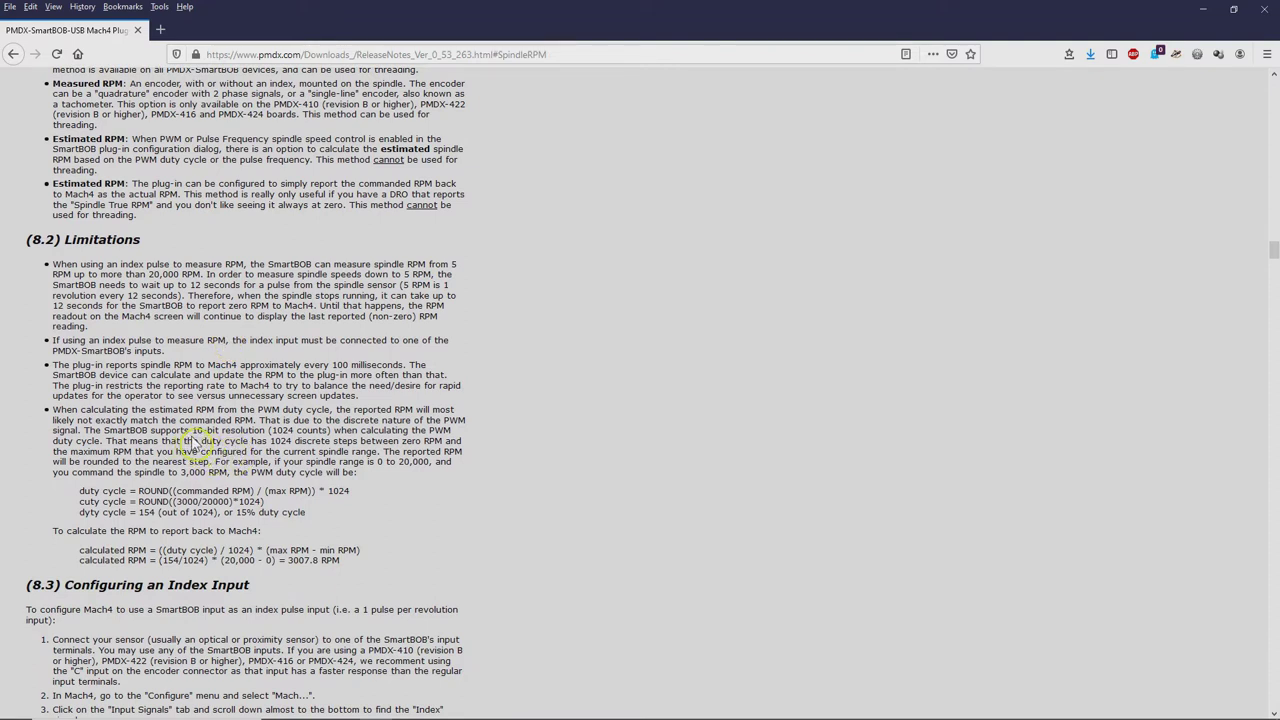
pyautogui.moveTo(235, 441); pyautogui.dragTo(266, 441)
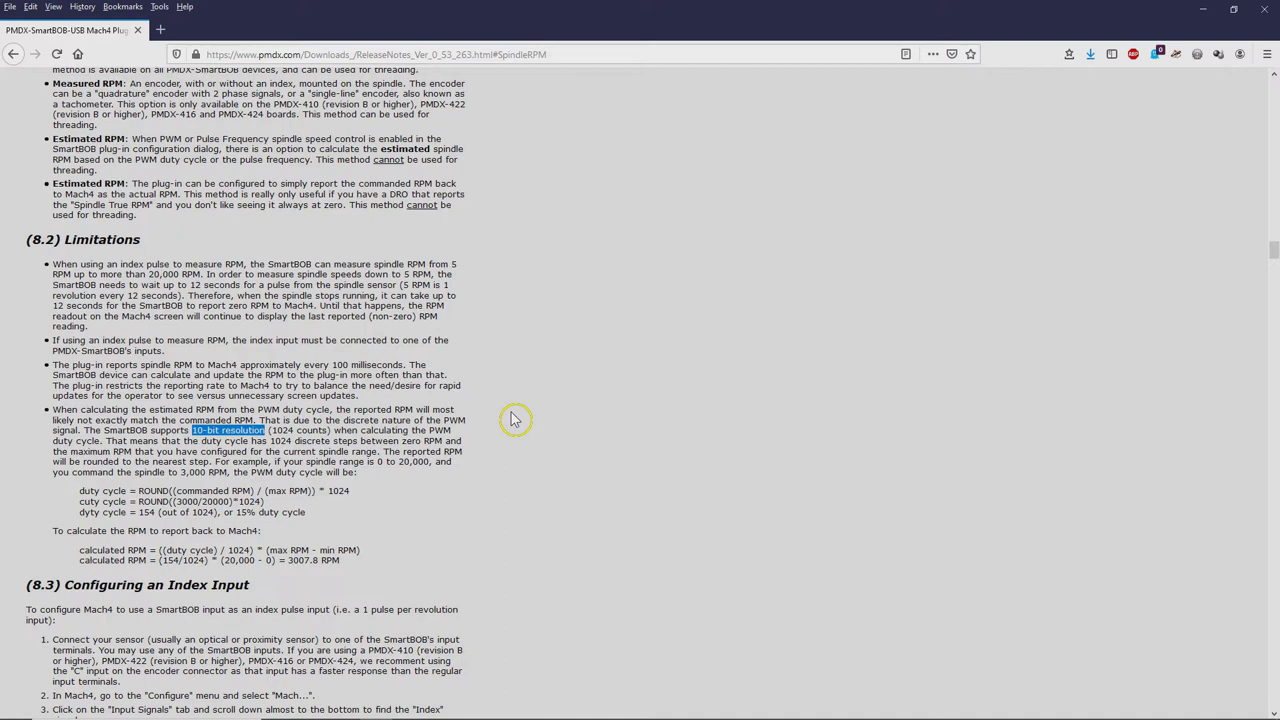
pyautogui.moveTo(270, 441); pyautogui.dragTo(338, 442)
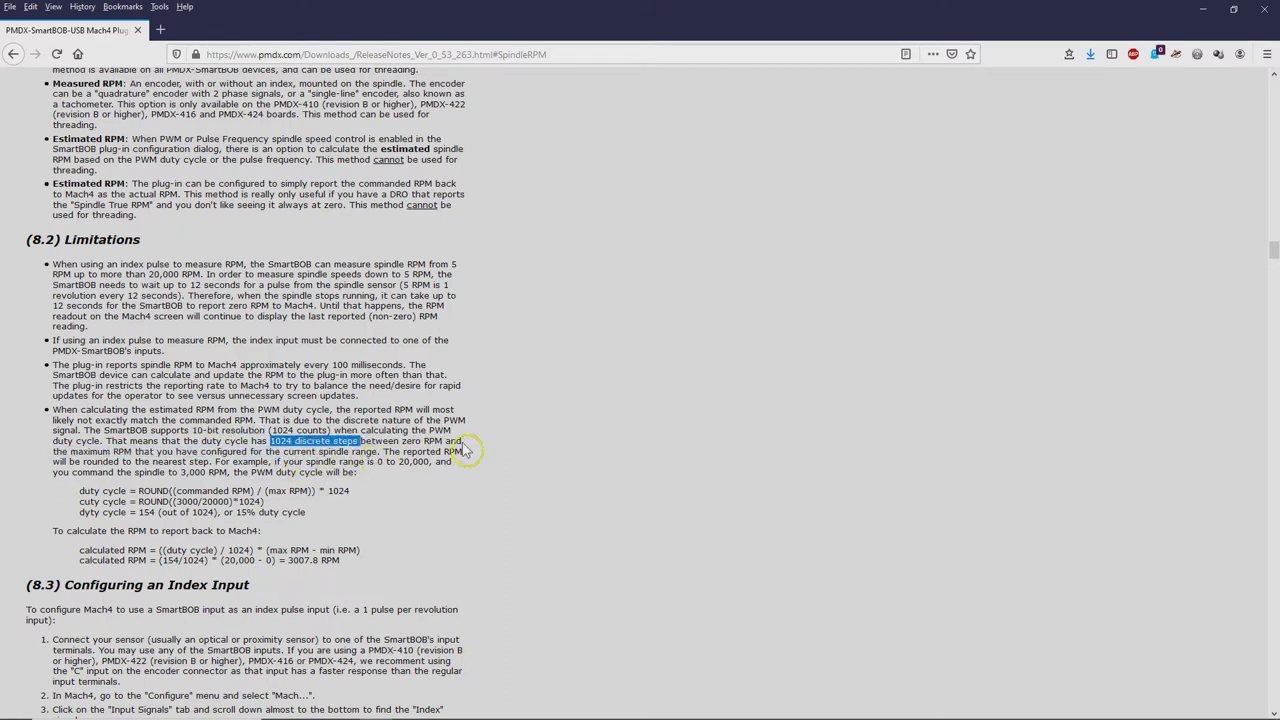
pyautogui.moveTo(354, 494); pyautogui.dragTo(90, 506)
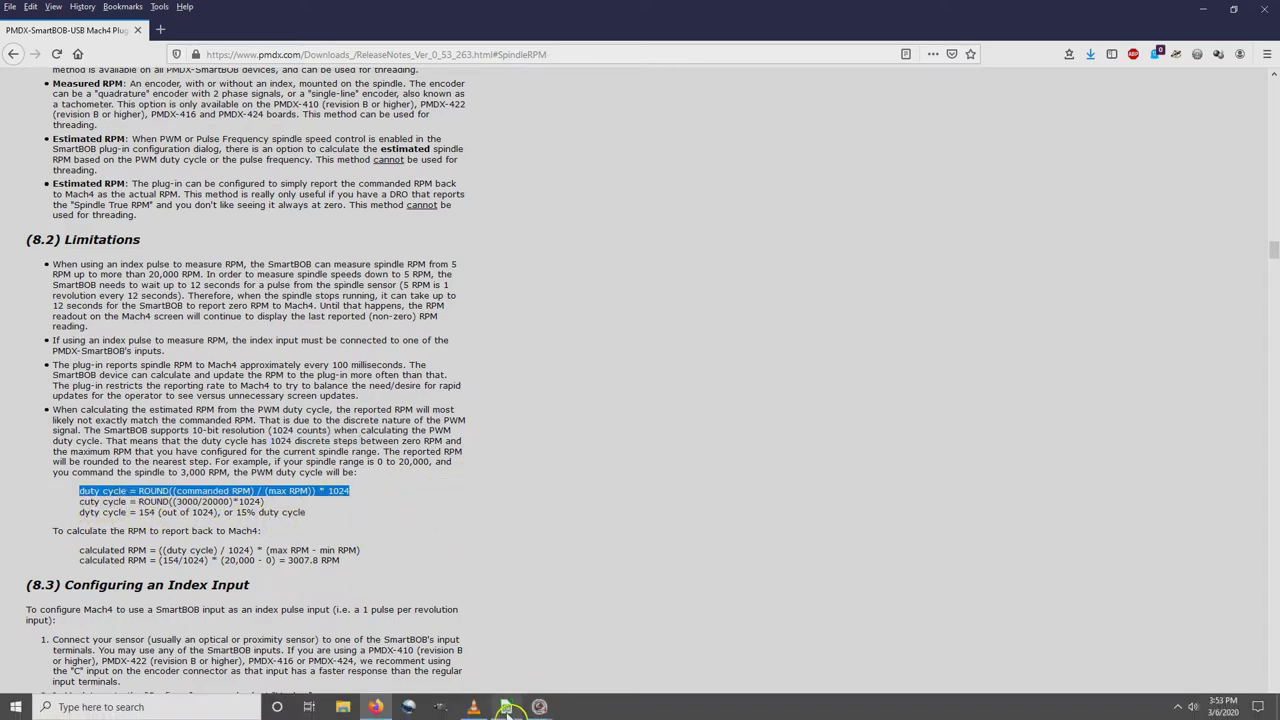
# Switch to the spindle calibration spreadsheet and check the 3000 RPM row on the DutyCycleCalc sheet
pyautogui.click(507, 710)
pyautogui.click(578, 702)
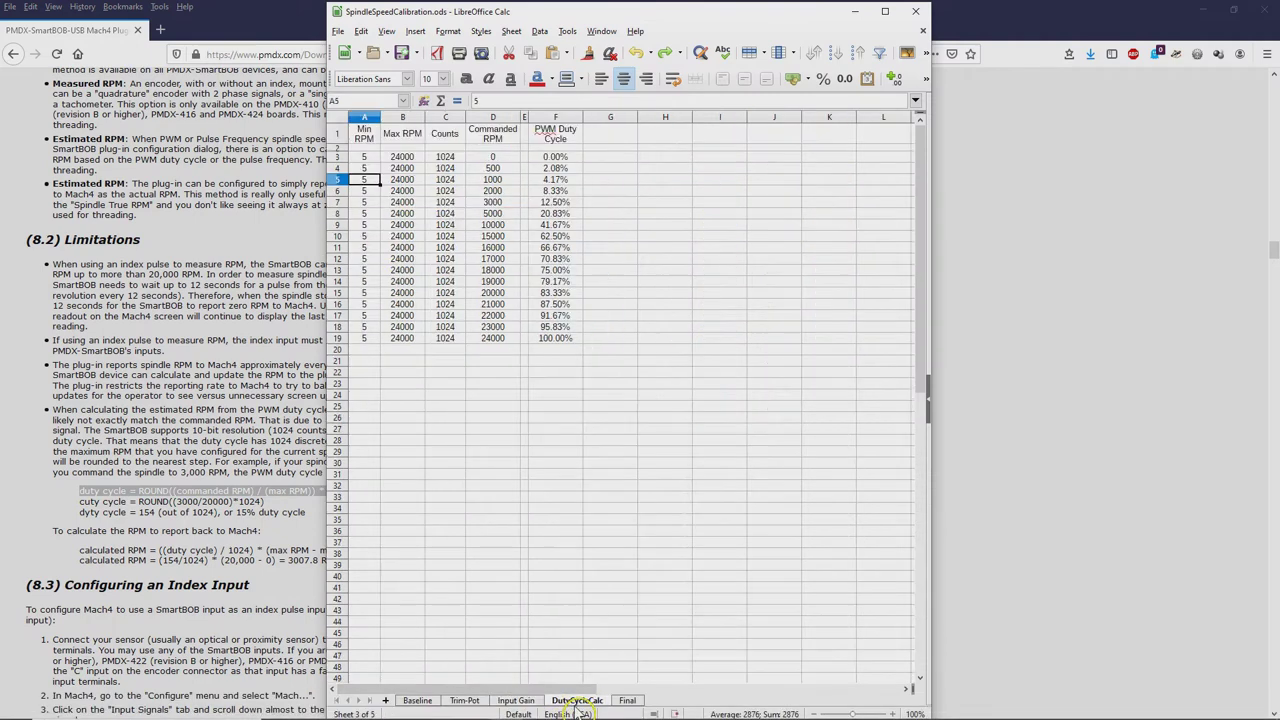
pyautogui.click(337, 202)
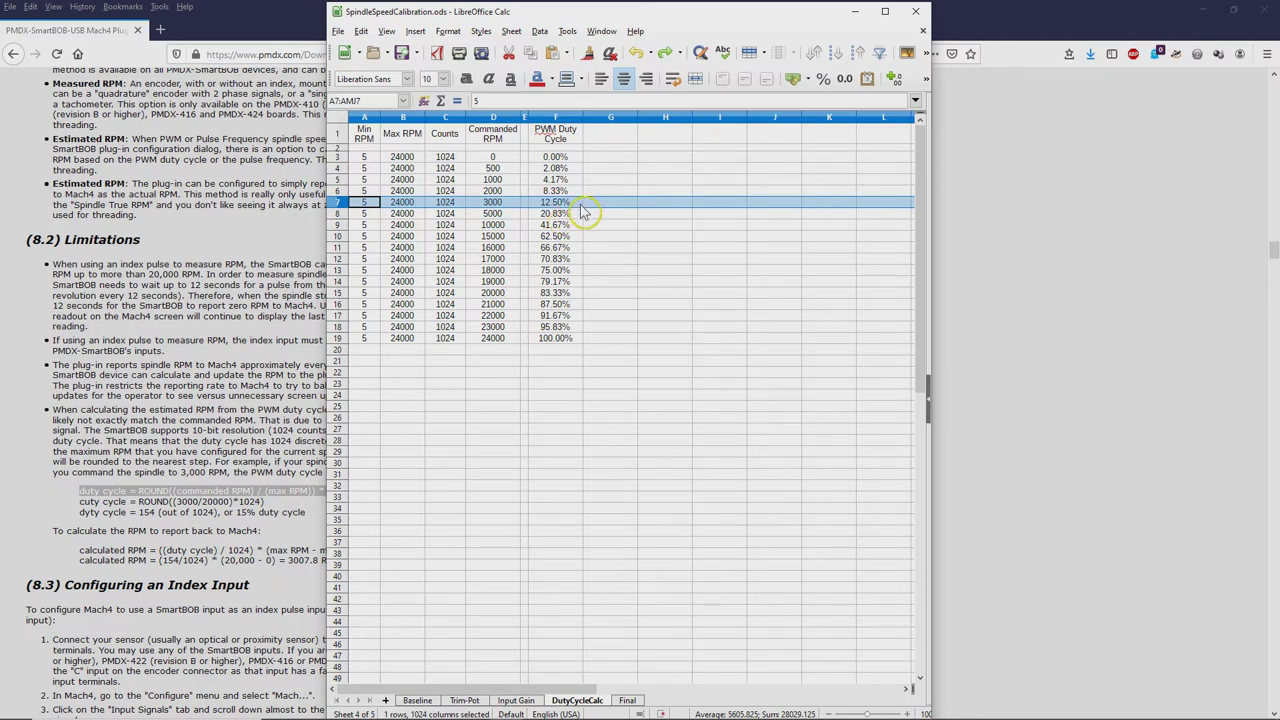
# Return to the PMDX-SmartBOB-USB plug-in configuration and set the minimum PWM duty cycle to 4%
pyautogui.click(539, 707)
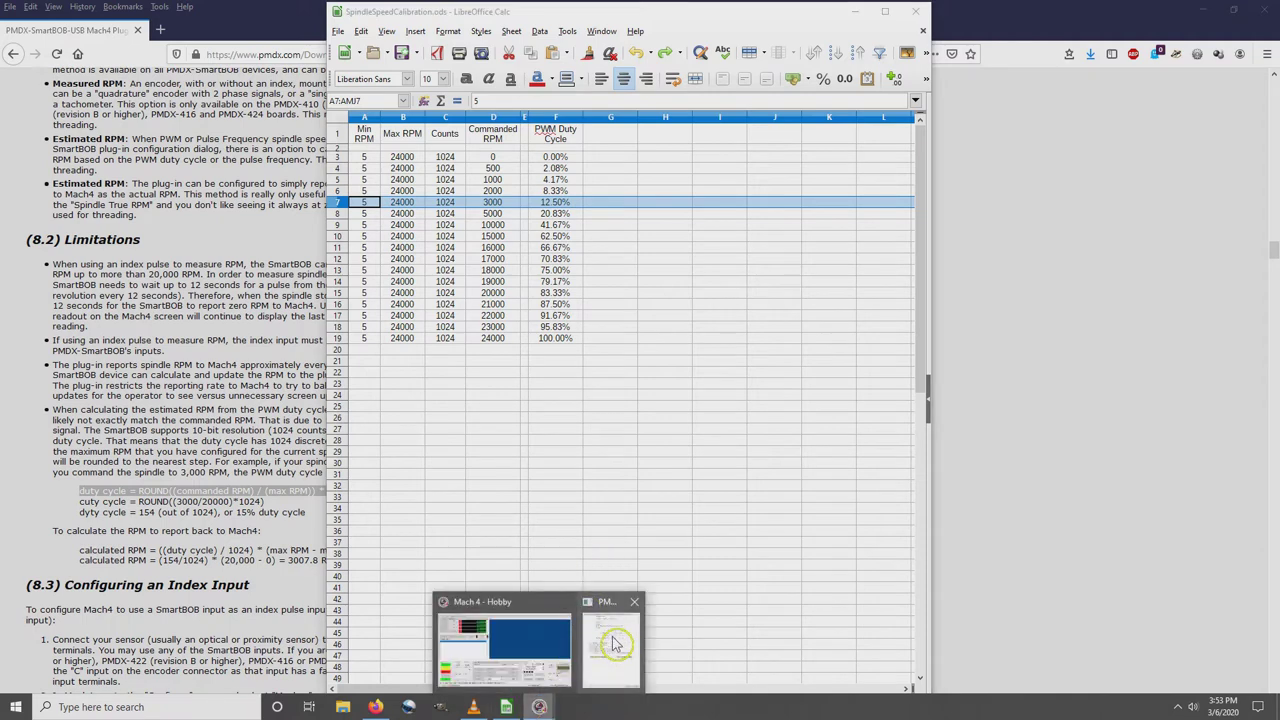
pyautogui.click(614, 645)
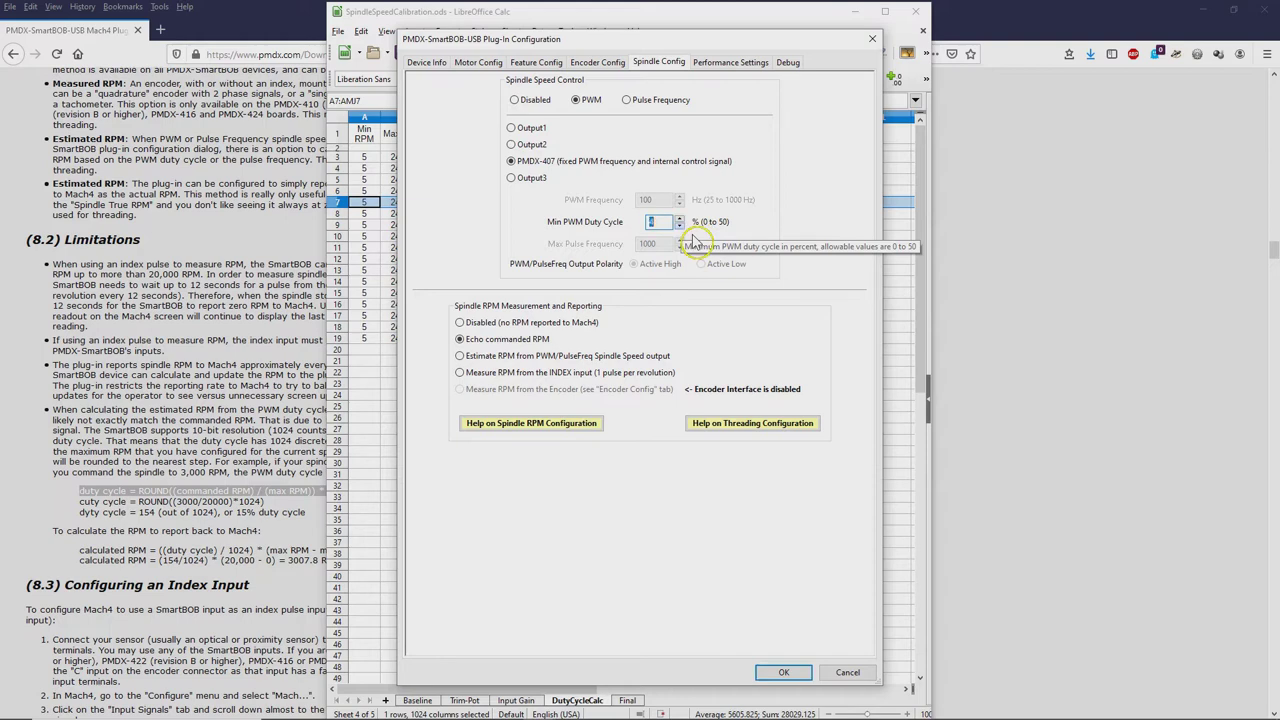
pyautogui.write('4')
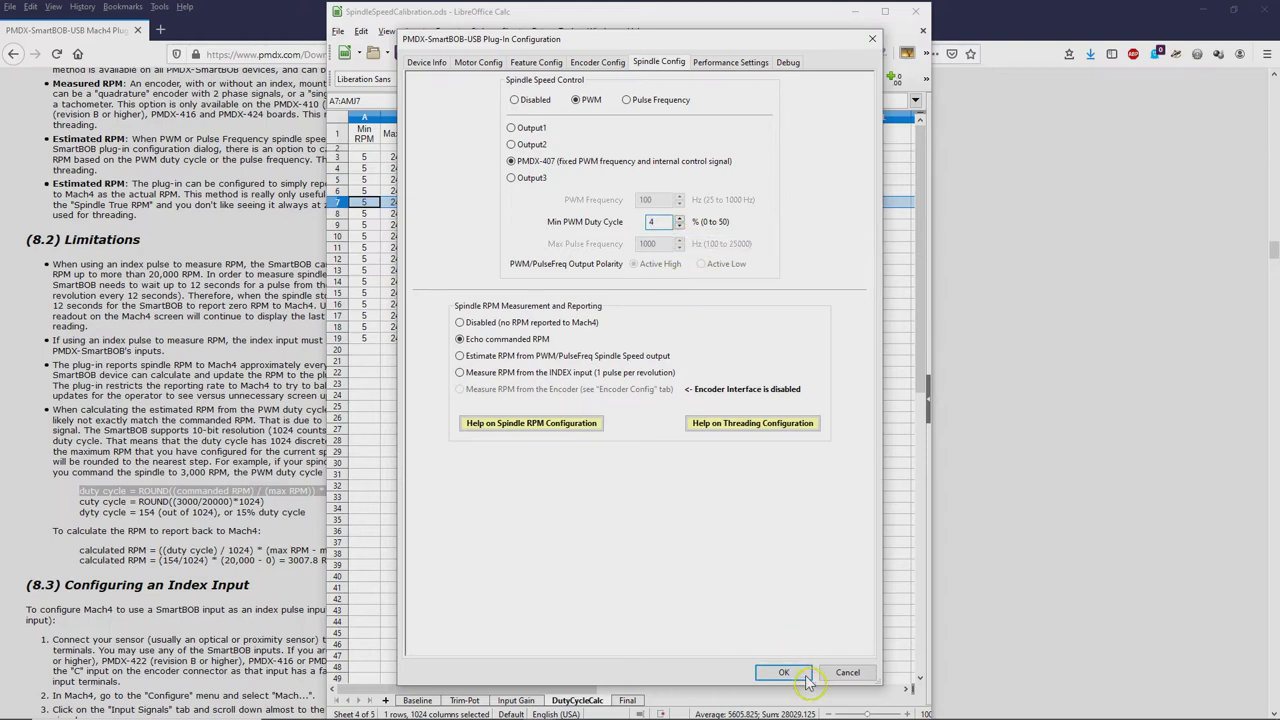
pyautogui.click(806, 676)
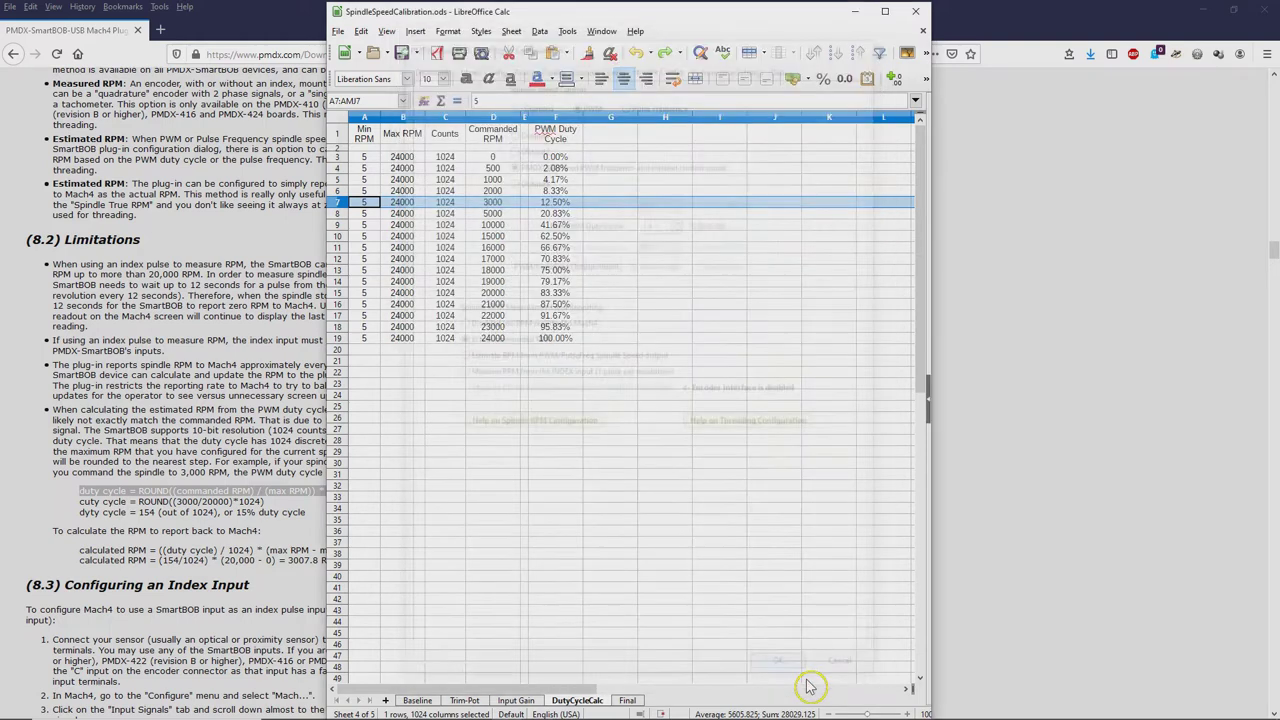
# Check the 1000 RPM row of the duty cycle calculation and minimize the spreadsheet
pyautogui.click(338, 179)
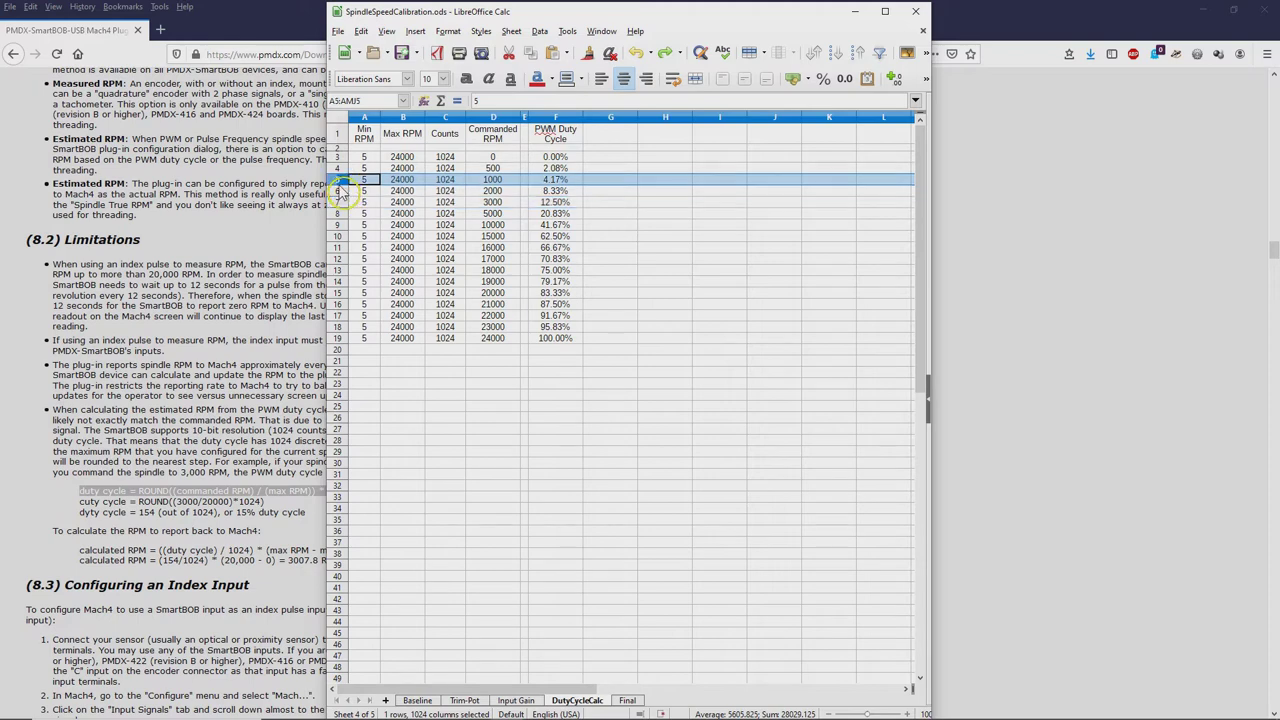
pyautogui.click(857, 14)
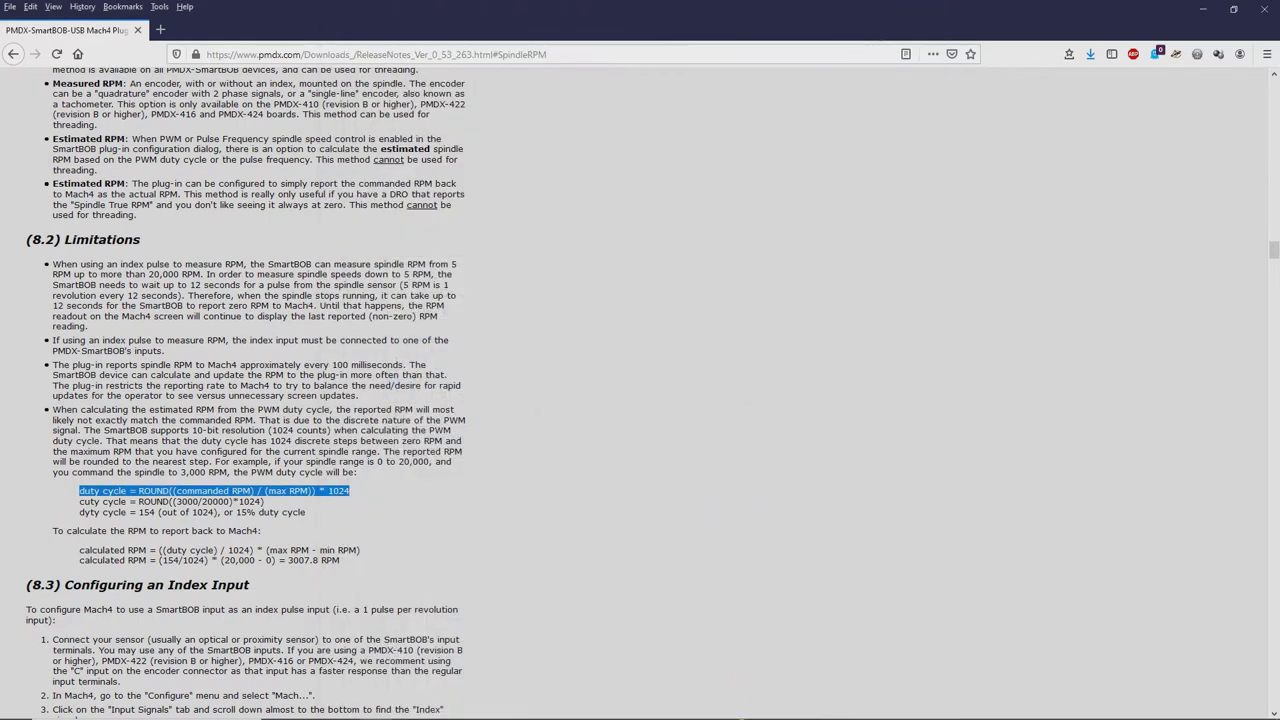
# Switch to Mach4, highlight the commanded speed in the S500 M3 line, and lower the plug-in's minimum PWM duty cycle to 1%
pyautogui.click(541, 708)
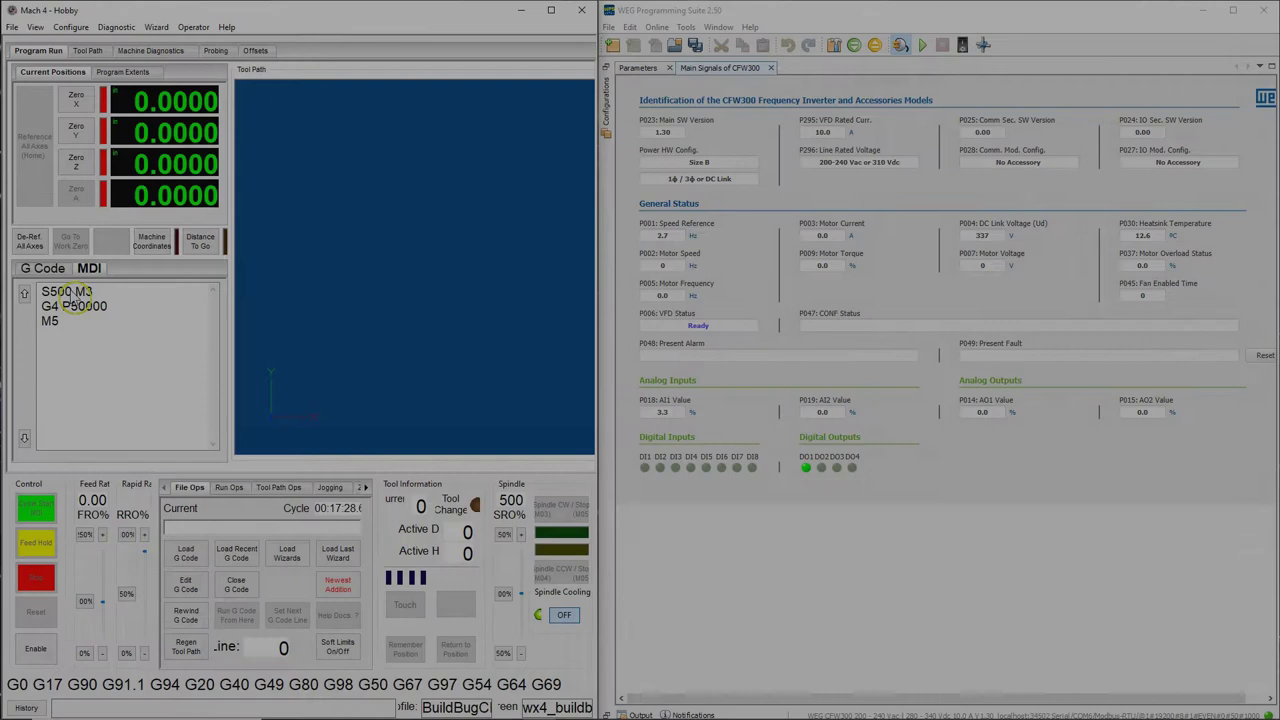
pyautogui.moveTo(50, 291); pyautogui.dragTo(72, 292)
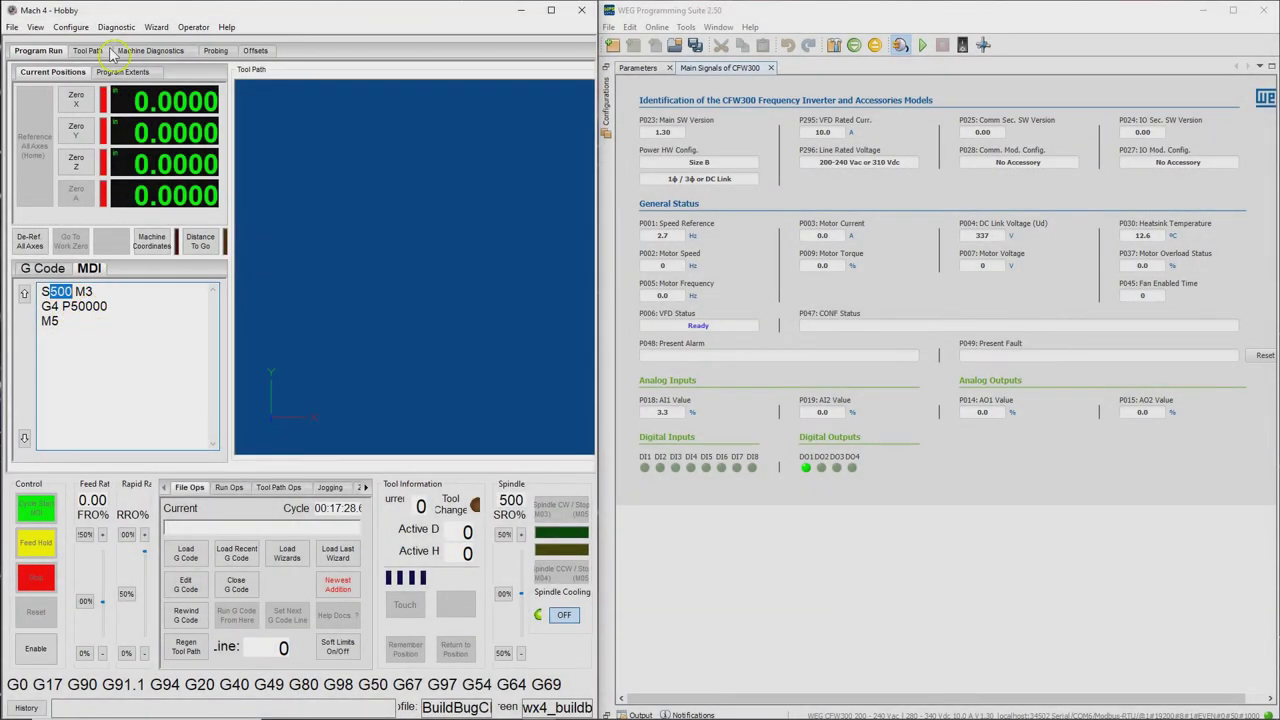
pyautogui.click(71, 27)
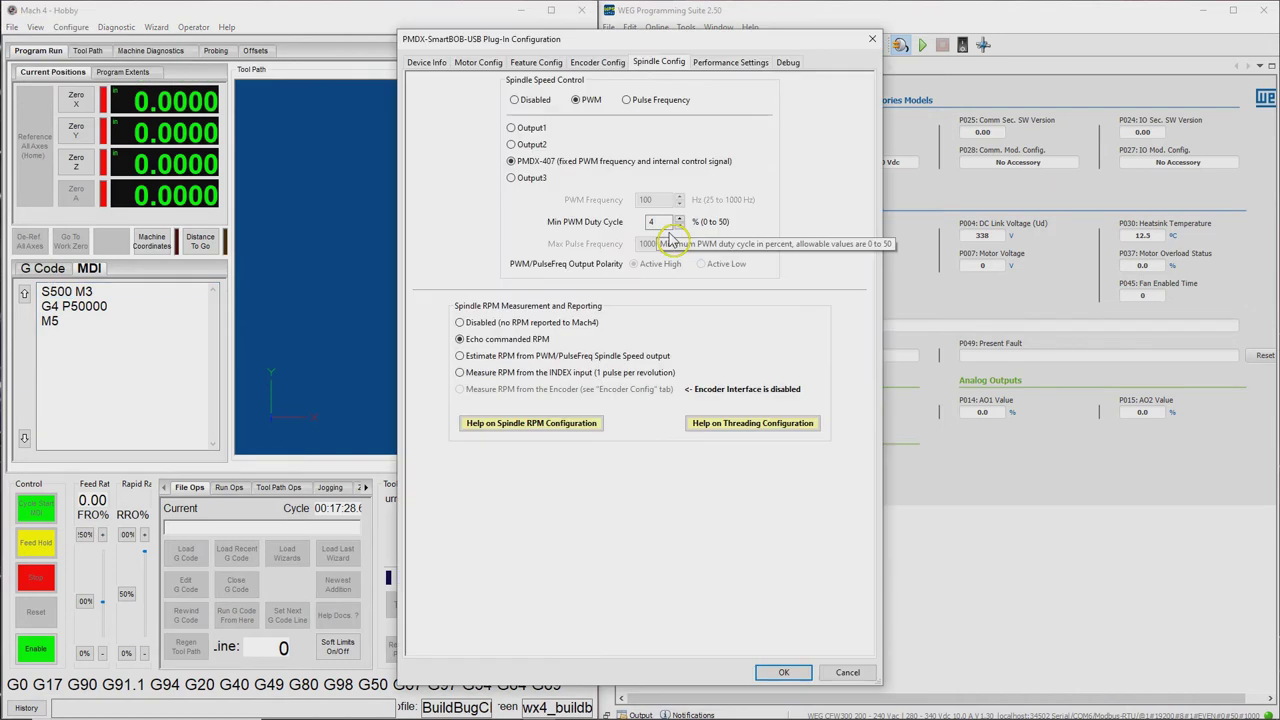
pyautogui.click(98, 88)
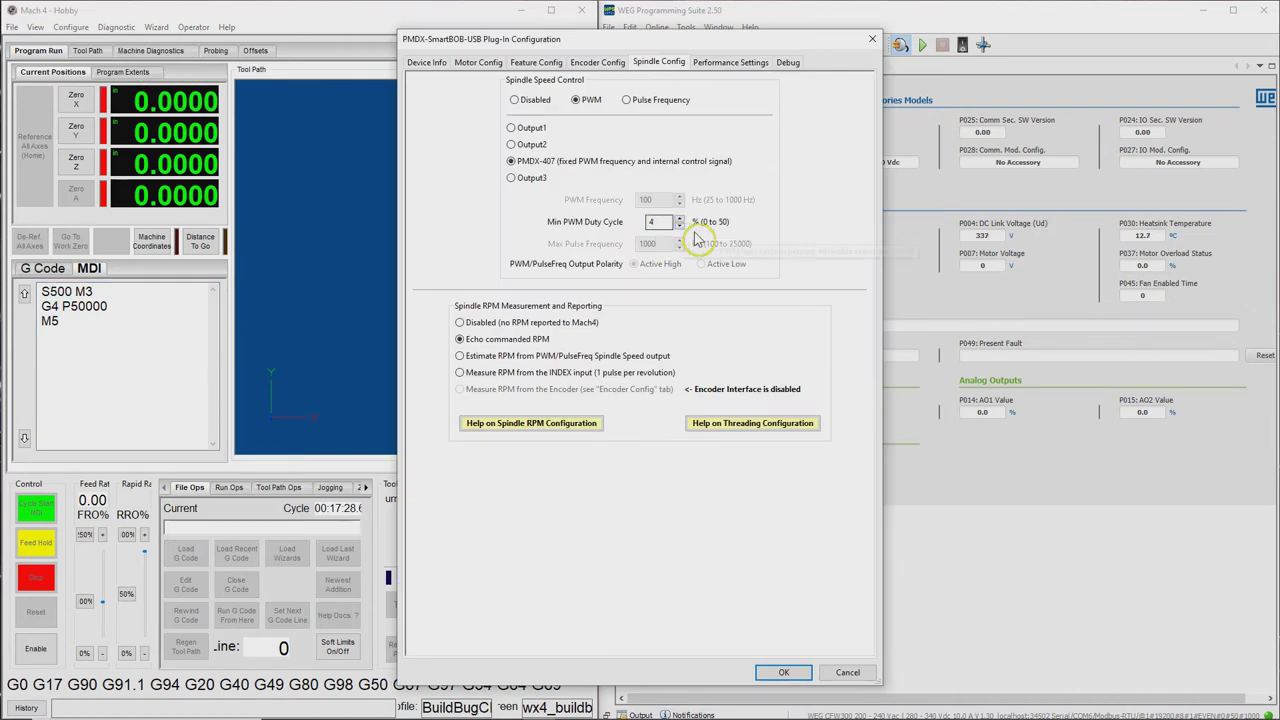
pyautogui.click(679, 227)
pyautogui.click(679, 227)
pyautogui.click(679, 227)
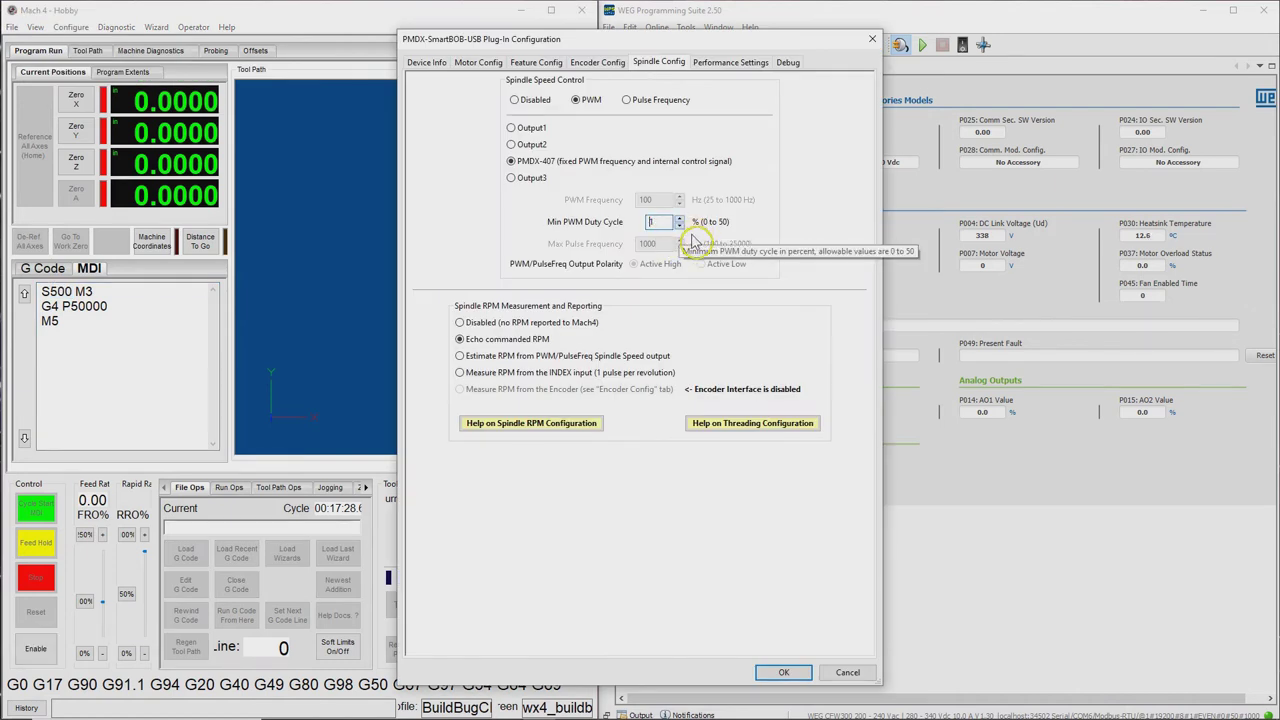
pyautogui.click(680, 227)
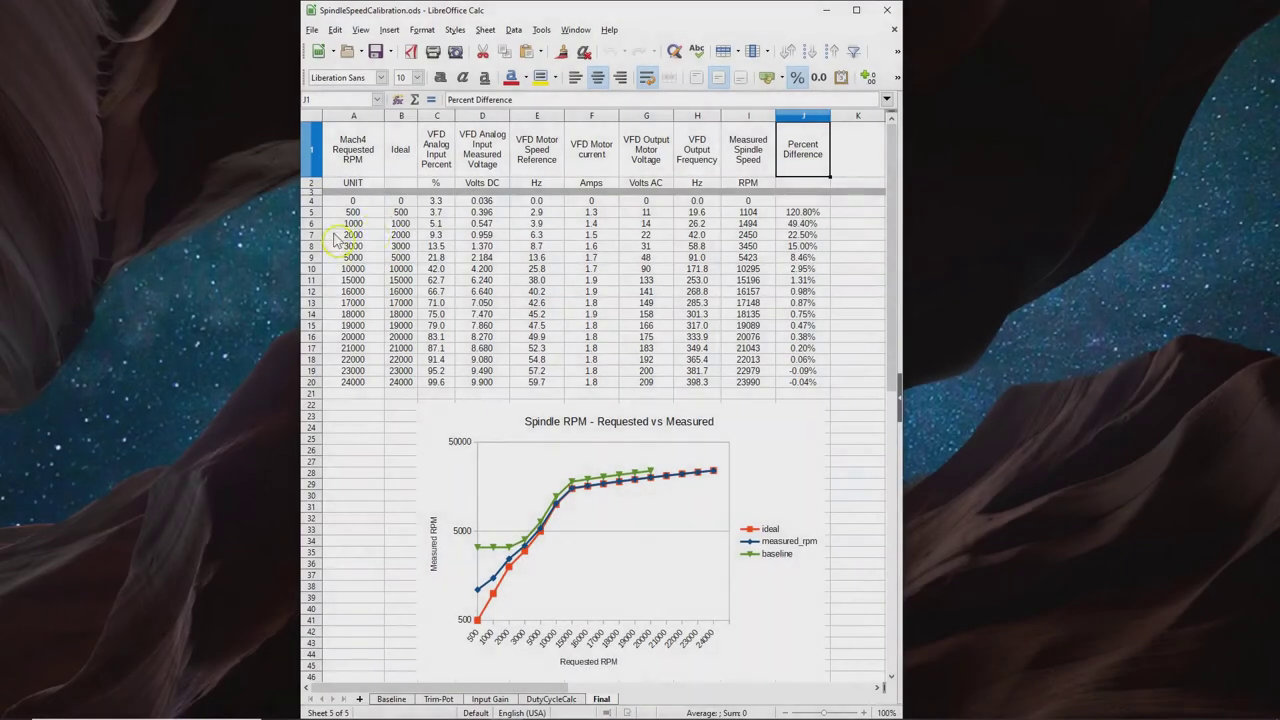
# Review the Final sheet's requested RPM values, the 500 and 1000 RPM rows, and the percent differences up to 10000 RPM
pyautogui.moveTo(352, 212); pyautogui.dragTo(381, 393)
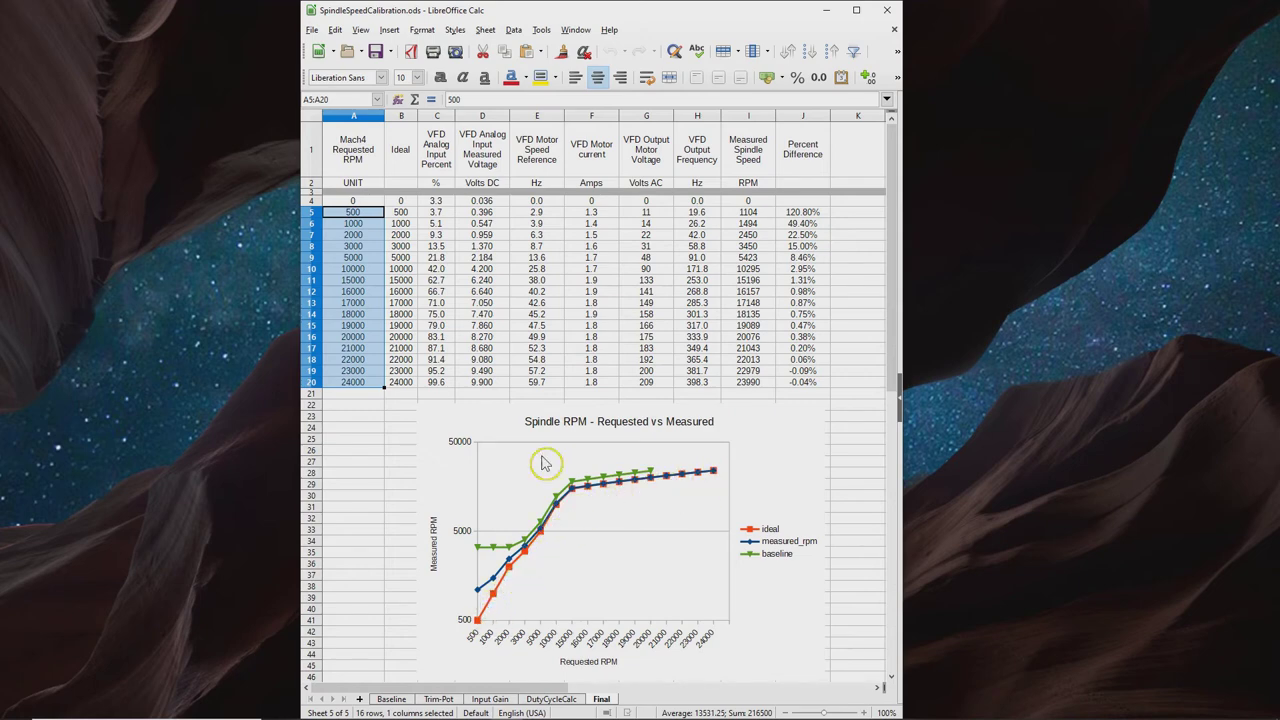
pyautogui.click(318, 213)
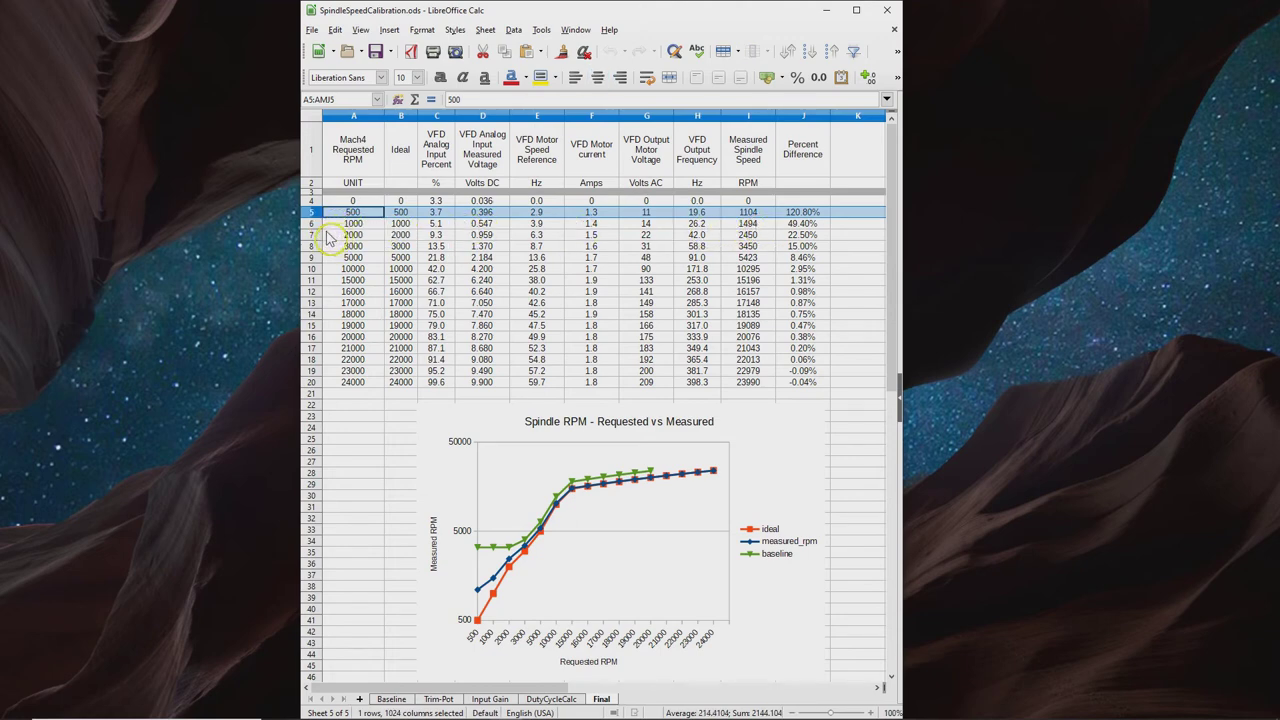
pyautogui.click(320, 226)
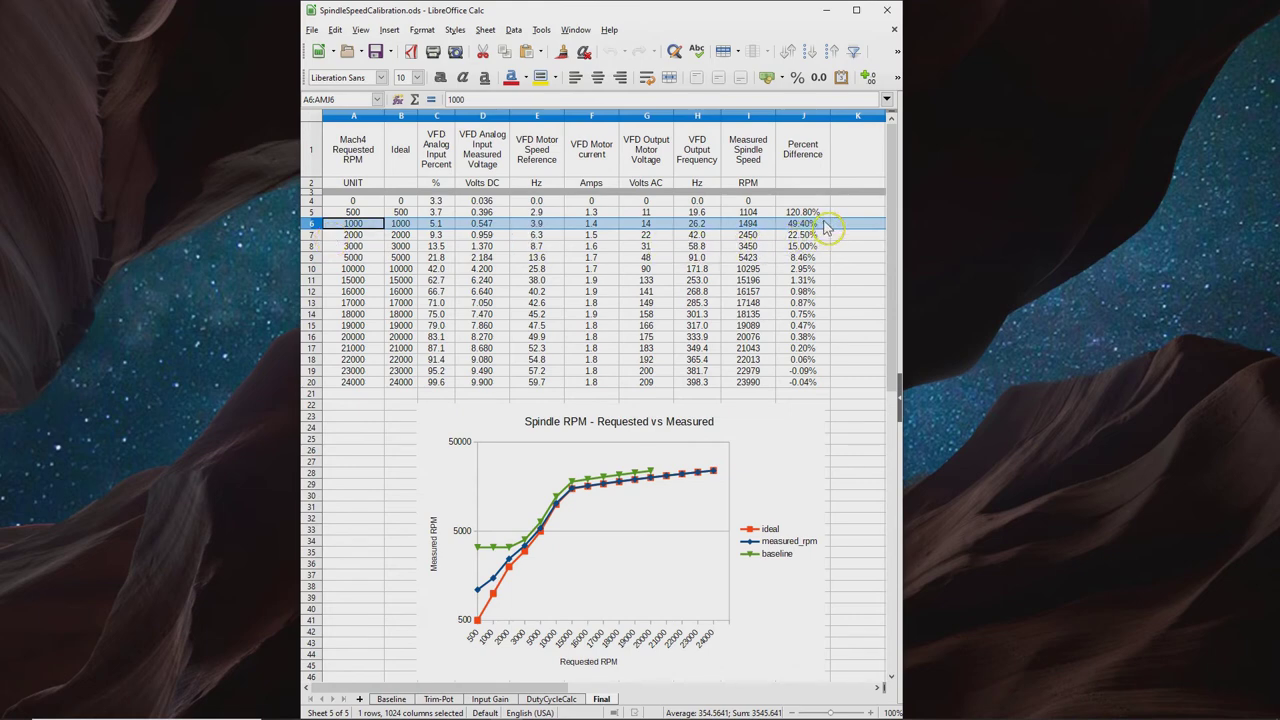
pyautogui.moveTo(826, 213); pyautogui.dragTo(822, 283)
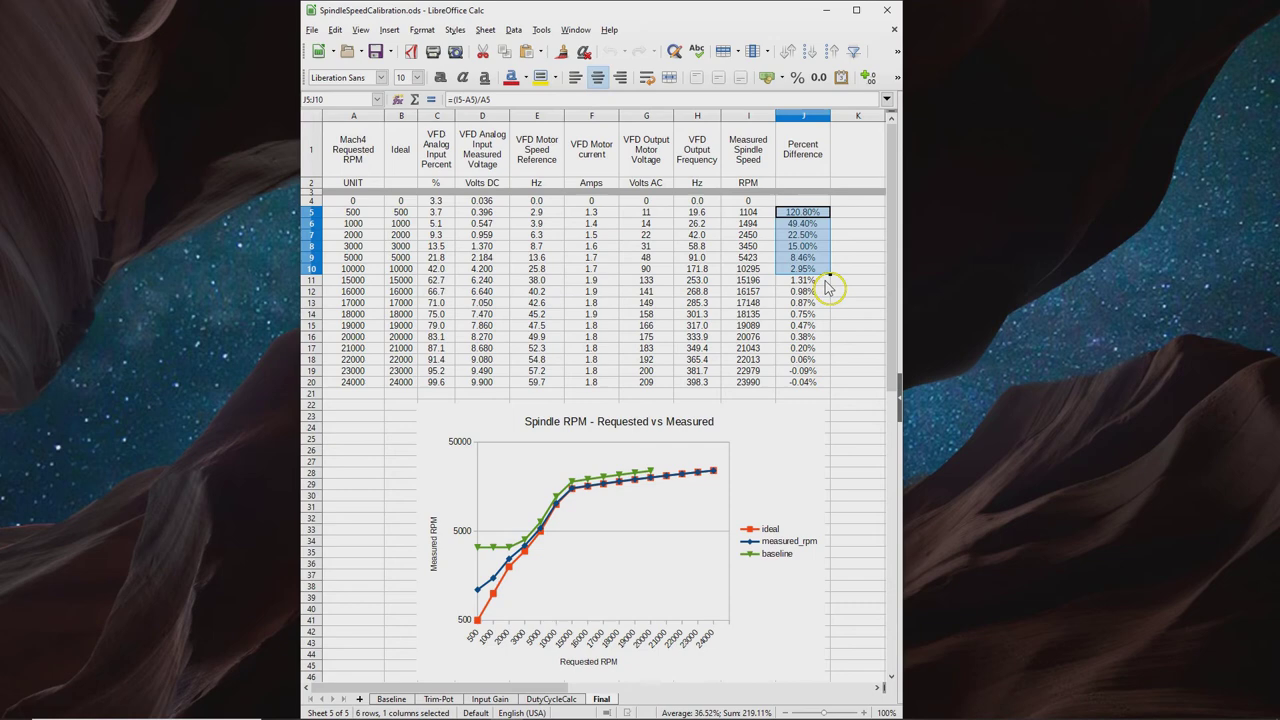